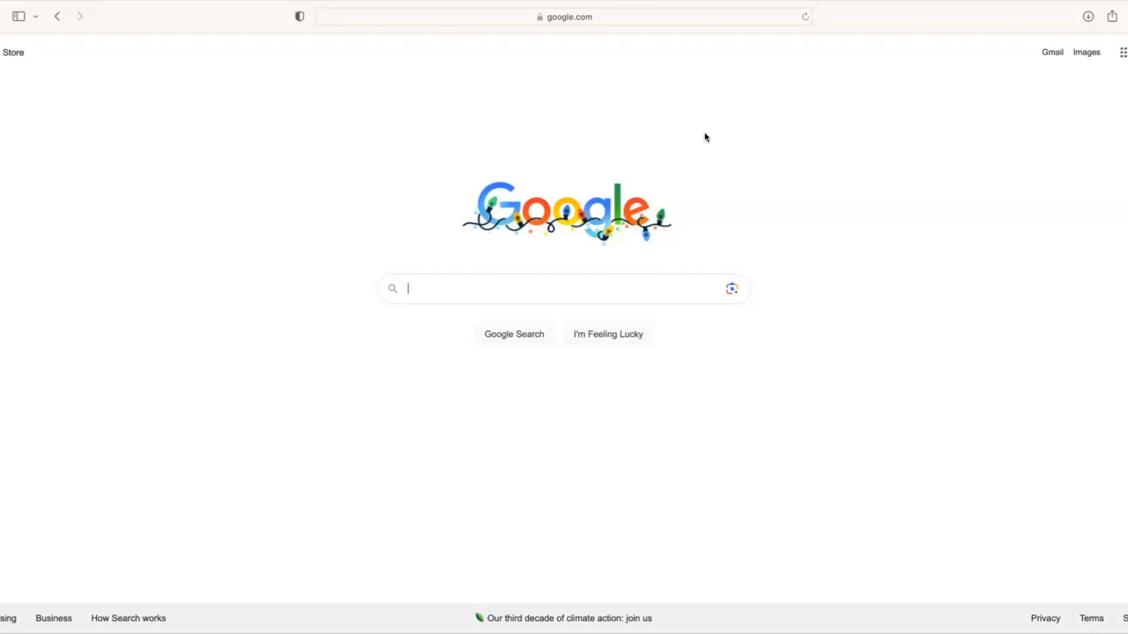
# - Go to the GDC Data Portal at portal.gdc.cancer.gov
pyautogui.click(675, 19)
pyautogui.write('portal')
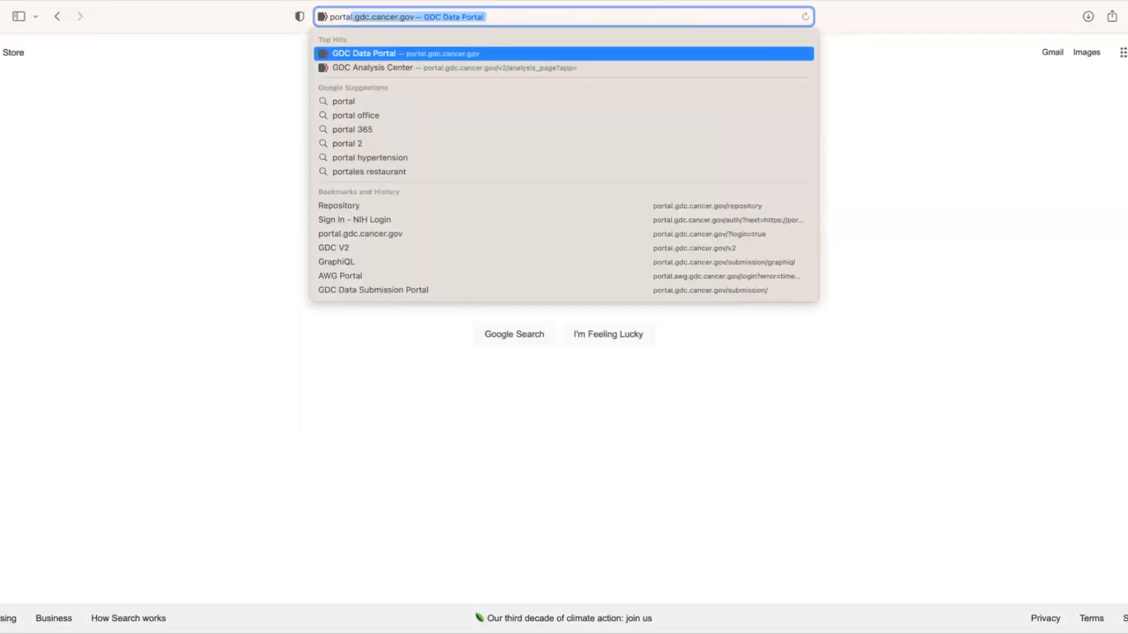
pyautogui.write('.gdc.cancer.')
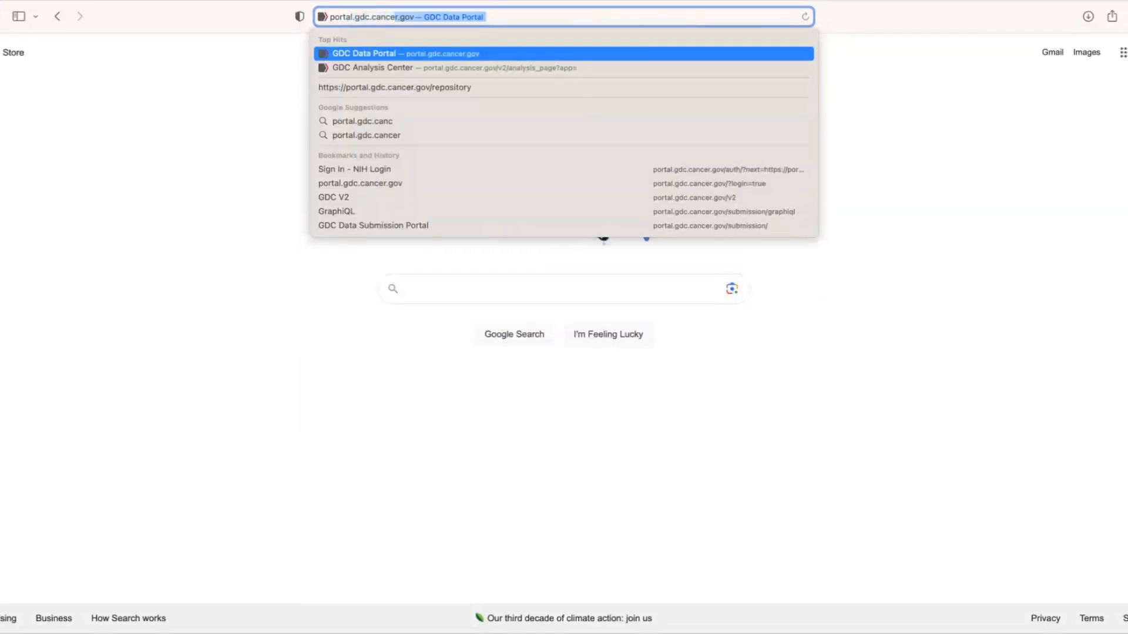
pyautogui.write('gov')
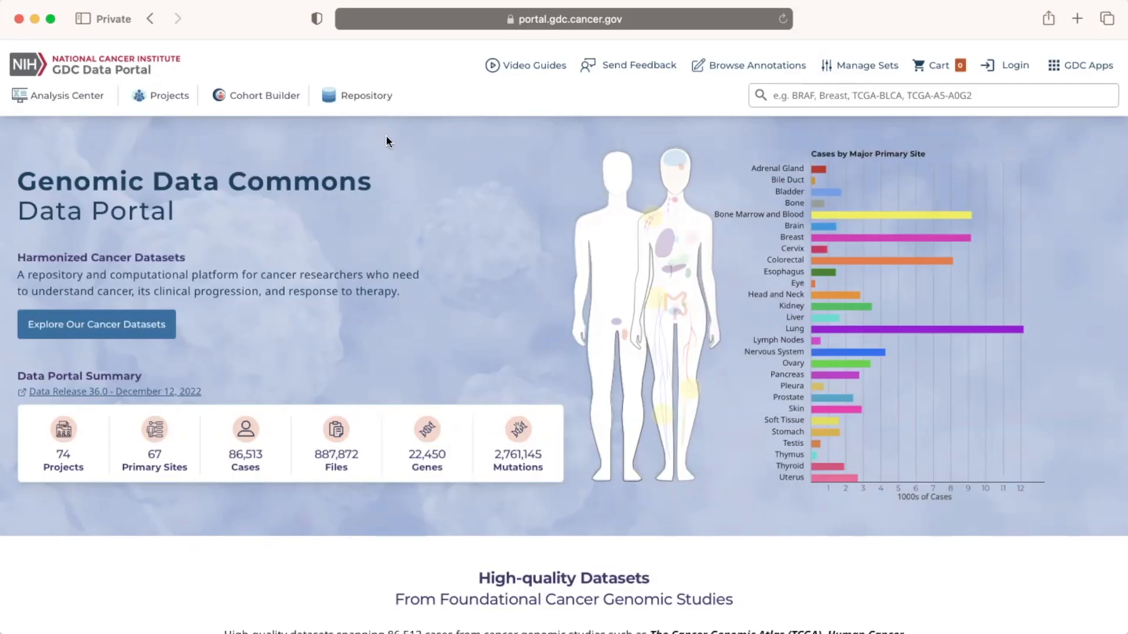
# - Run Set Operations from the Analysis Center on the cohorts "TCGA-BRCA, TP53 mutations" and "TCGA-BRCA, CDH1 mutations"
pyautogui.click(68, 101)
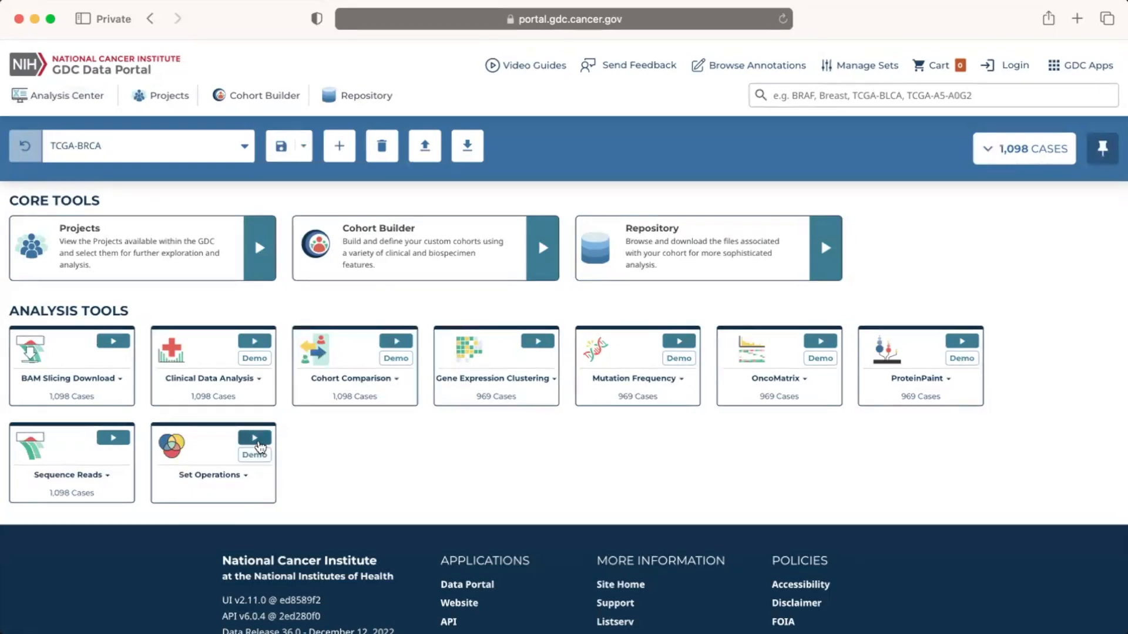
pyautogui.click(257, 442)
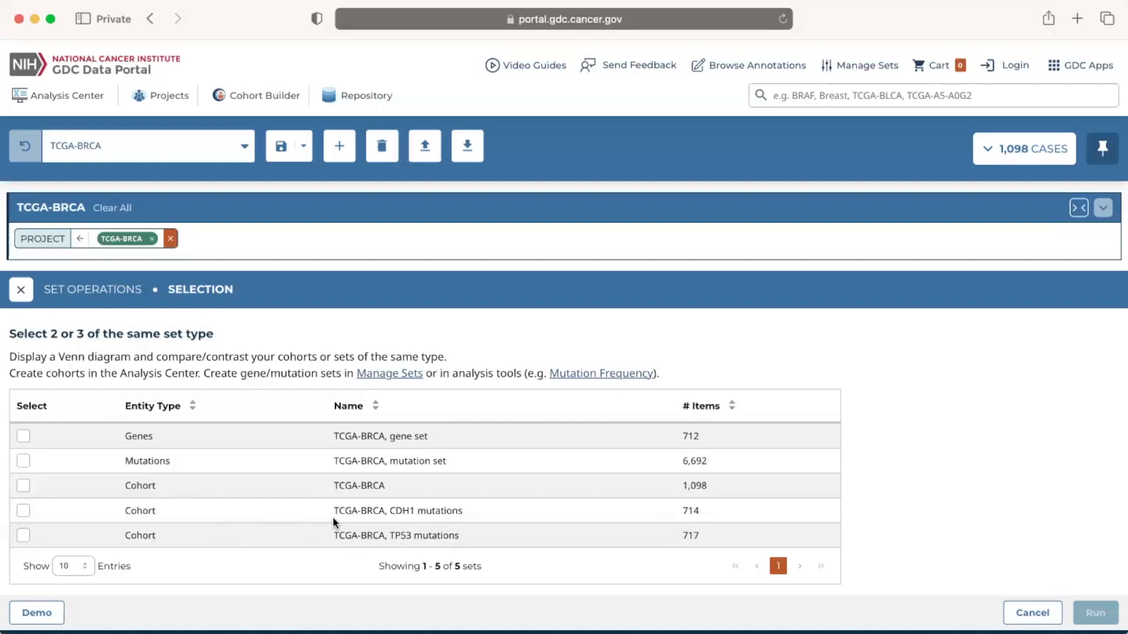
pyautogui.click(23, 536)
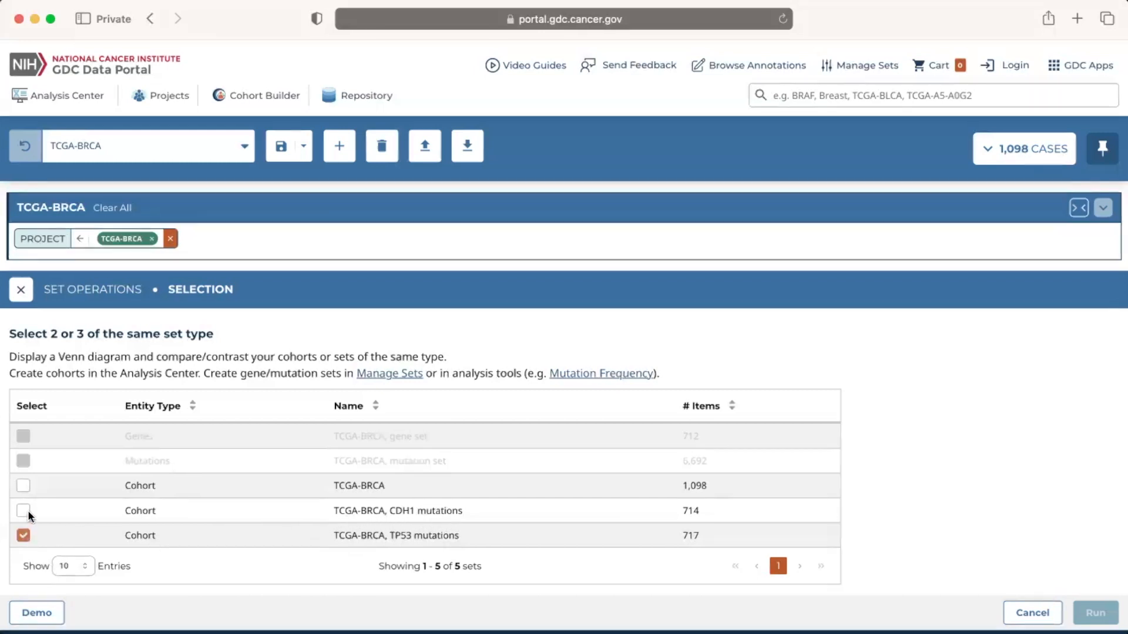
pyautogui.click(23, 510)
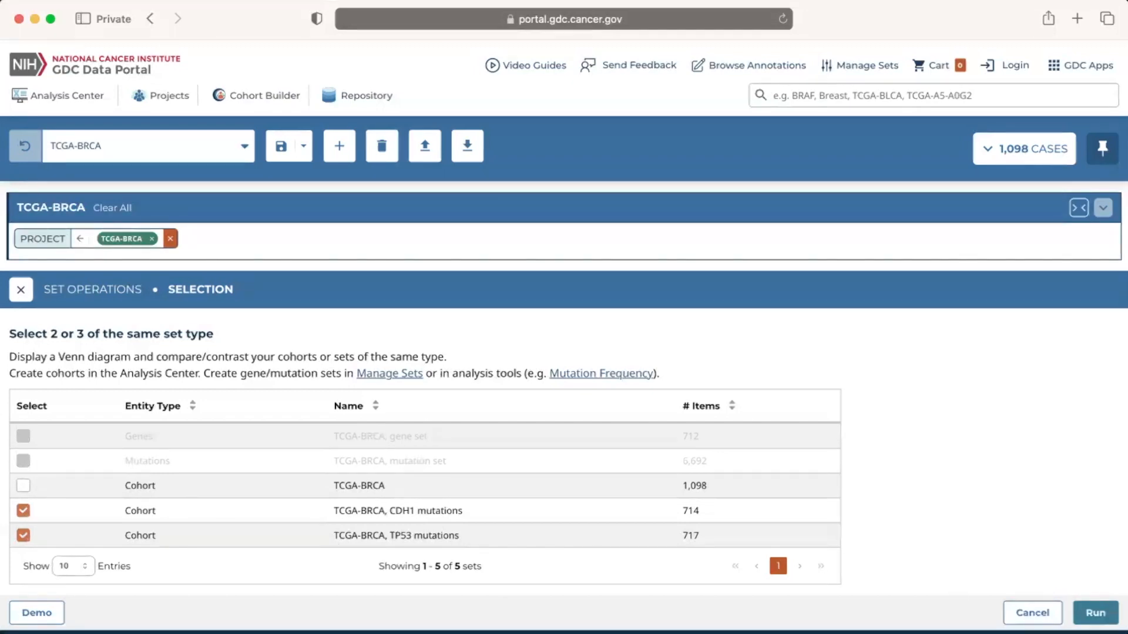
pyautogui.click(1096, 612)
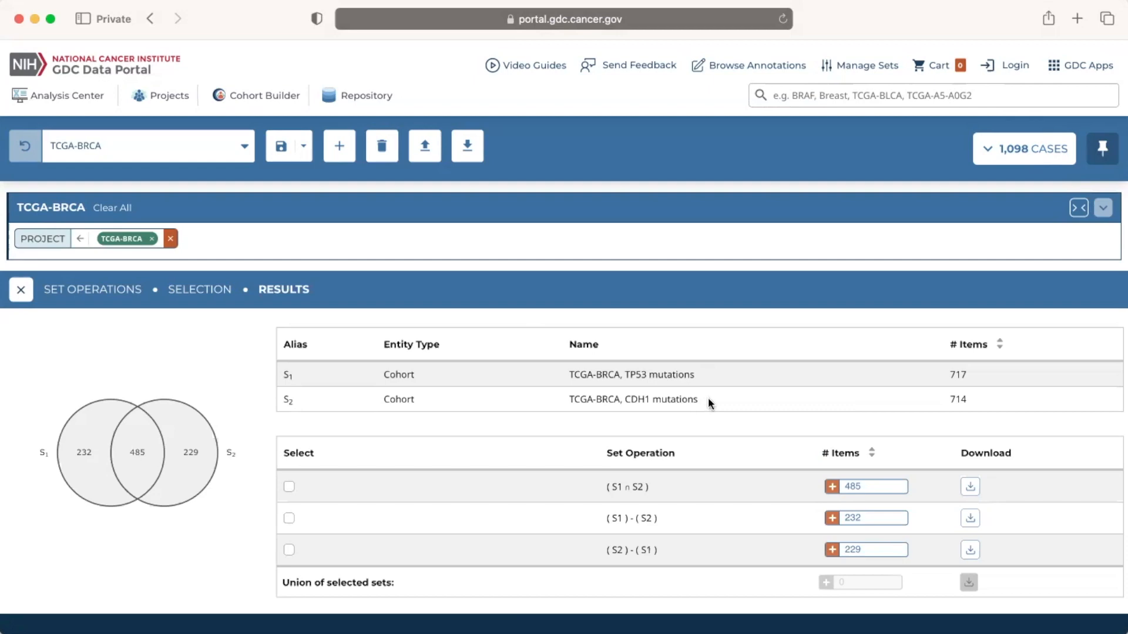
# - Sort the two compared cohorts by number of items, first ascending and finally descending
pyautogui.click(979, 354)
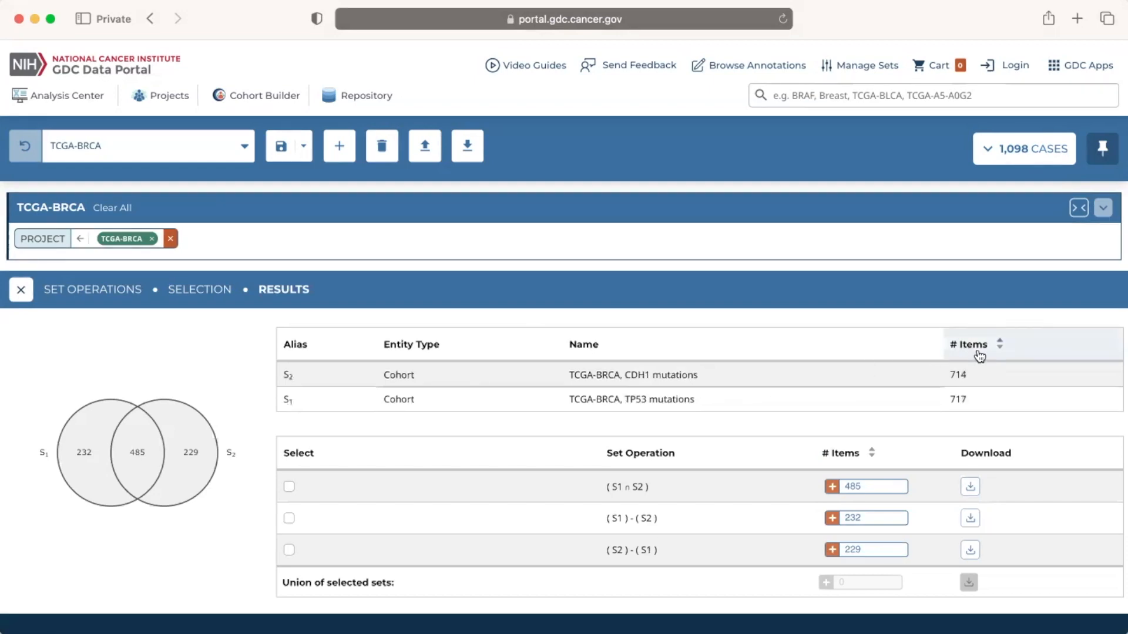
pyautogui.click(980, 355)
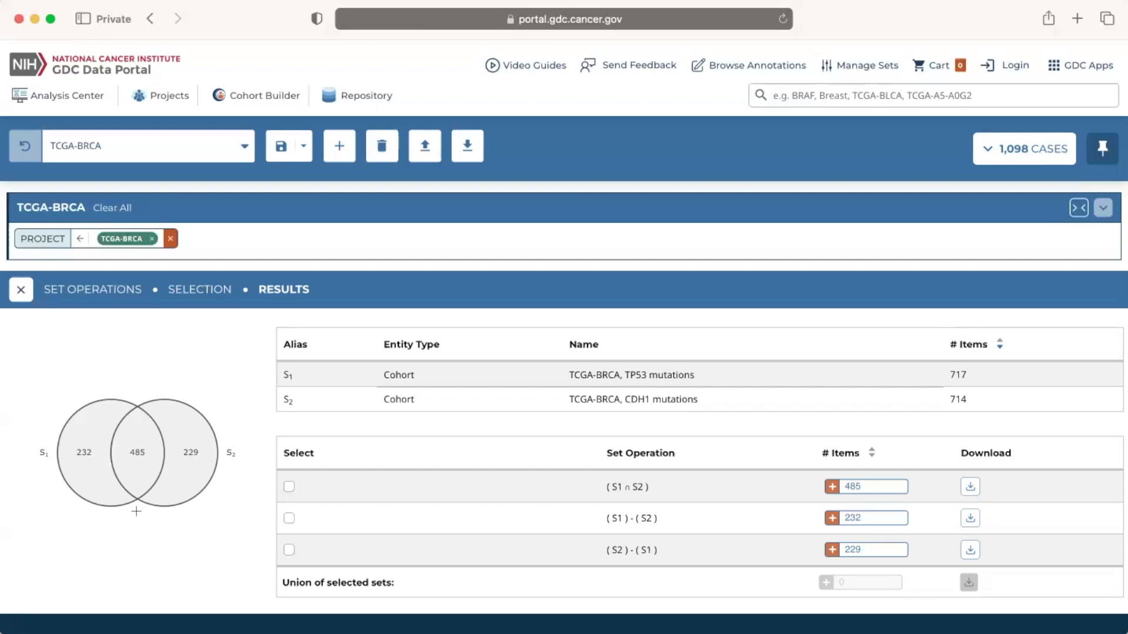
# - Select the S1 and S2 intersection in the Venn diagram and save it as cohort "TCGA-BRCA, TP53 and CDH1 mutations"
pyautogui.click(138, 464)
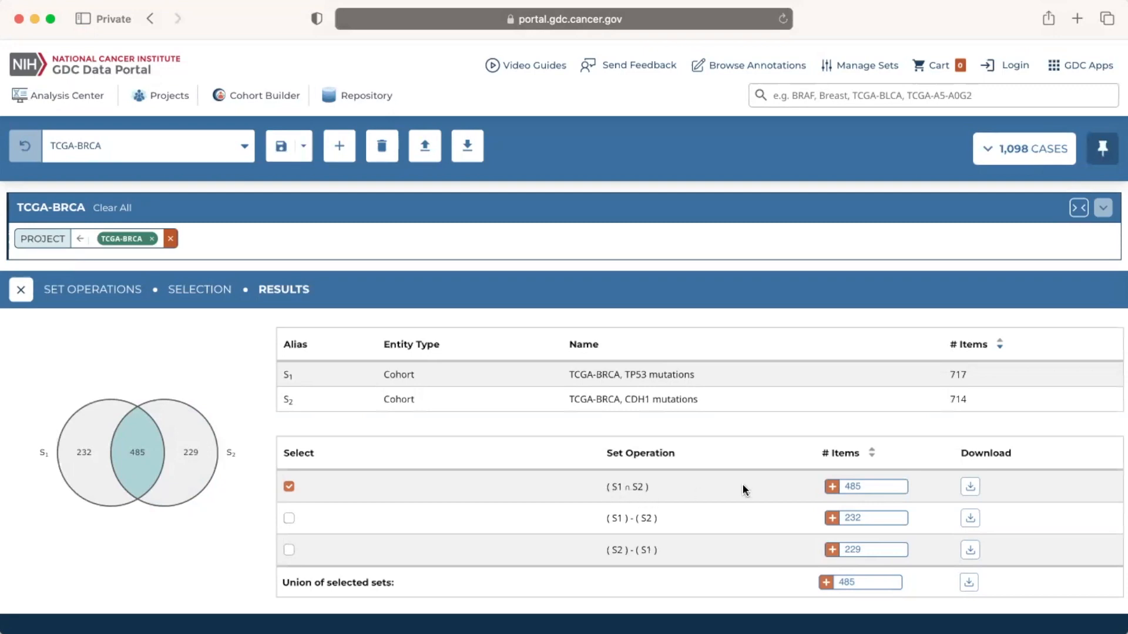
pyautogui.click(874, 489)
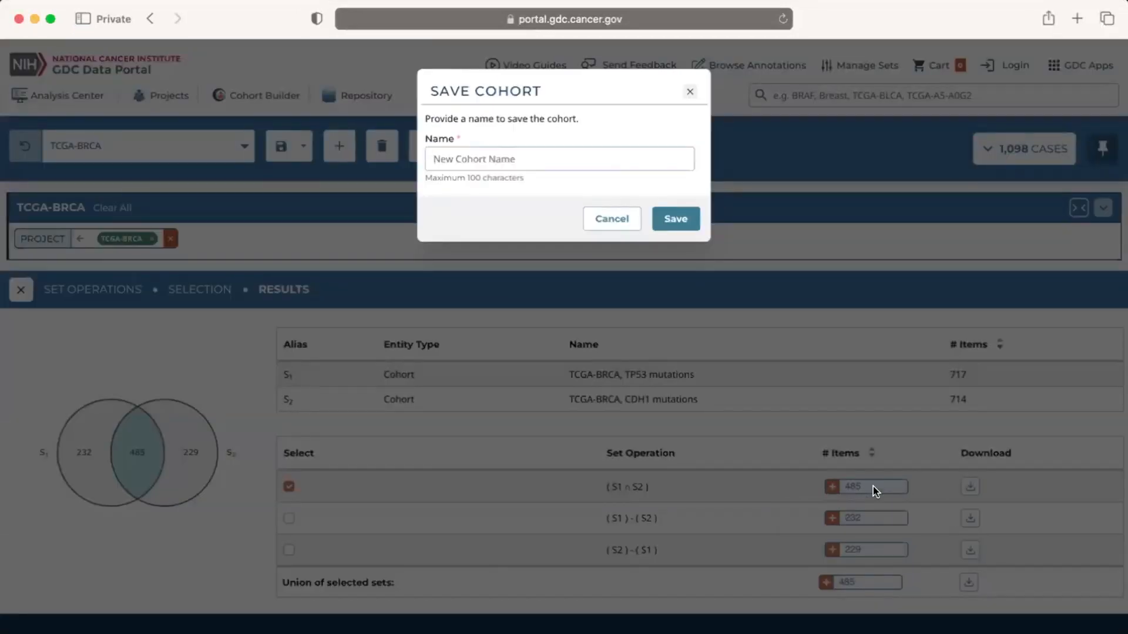
pyautogui.write('TCGA-BRCA, TP53 and CDH1 mutations')
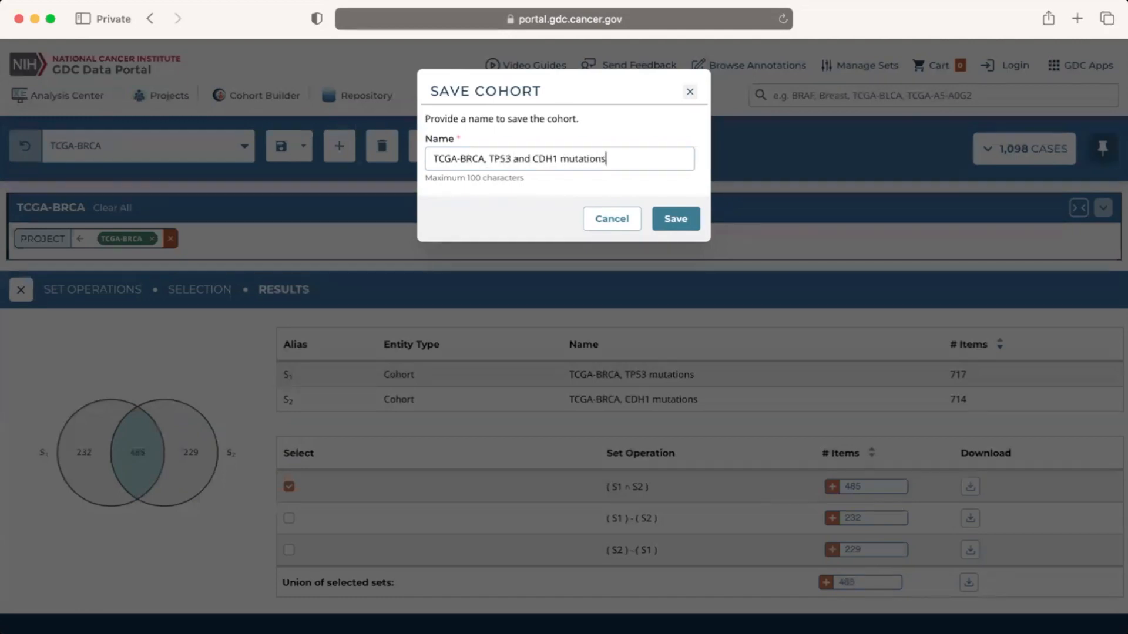
pyautogui.click(683, 232)
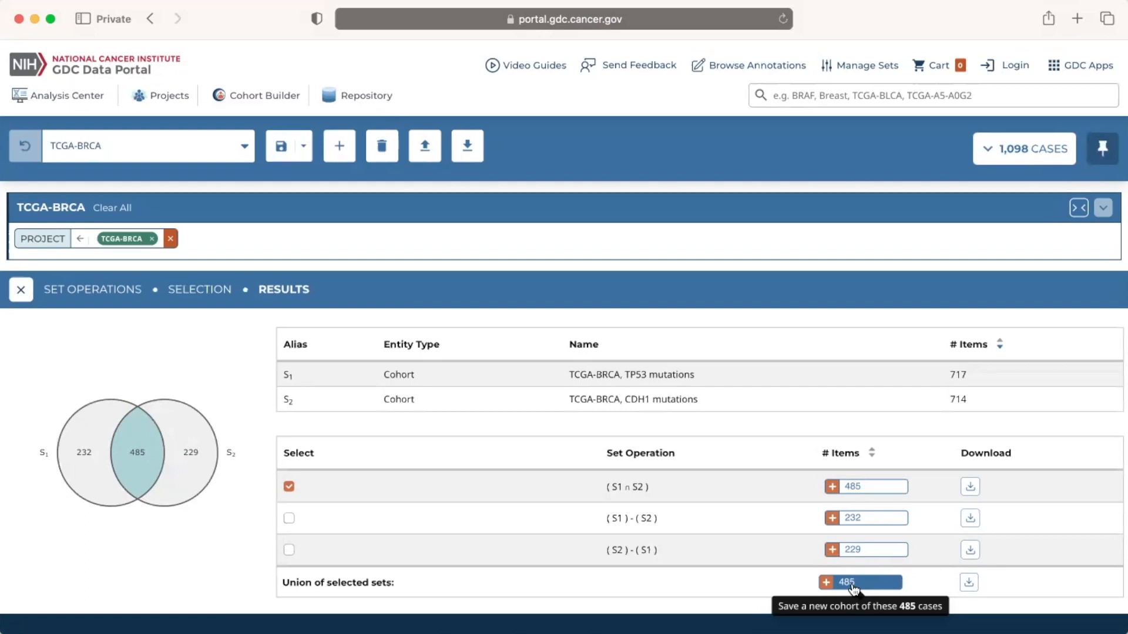
# - Select only S1 minus S2 and S2 minus S1, and save their union as cohort "TCGA-BRCA, TP53 or CDH1 mutations"
pyautogui.click(288, 487)
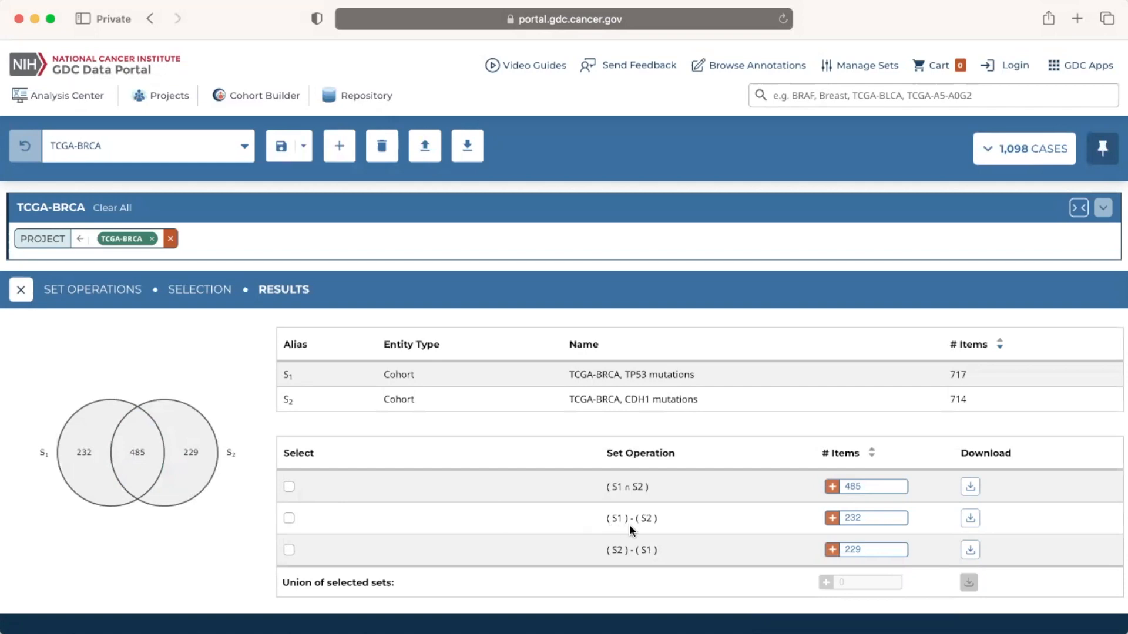
pyautogui.click(289, 518)
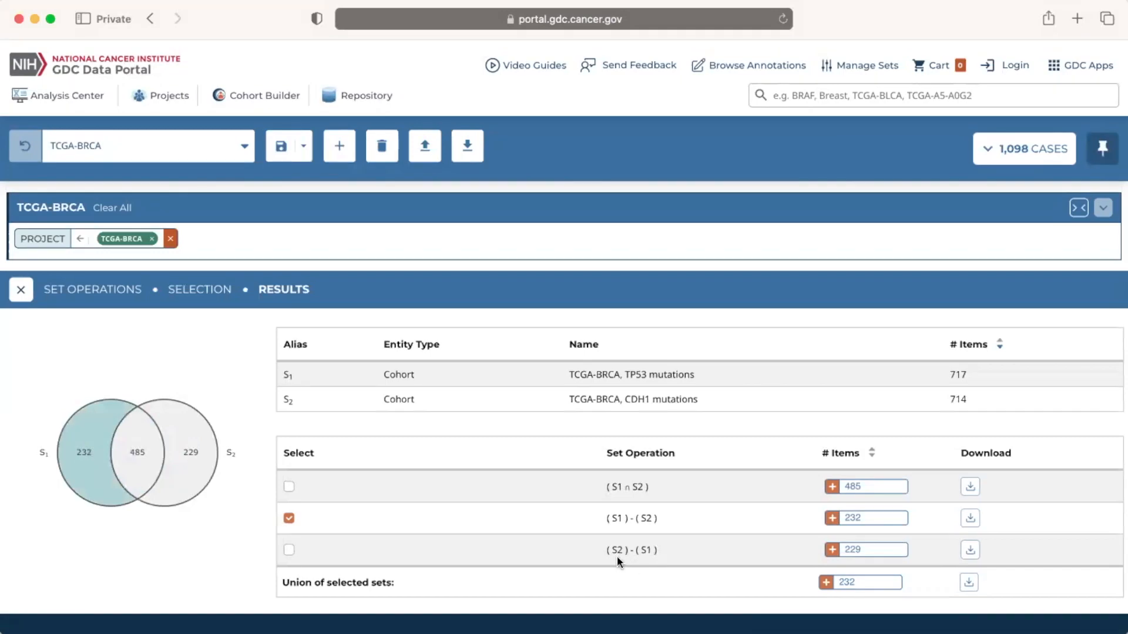
pyautogui.click(287, 548)
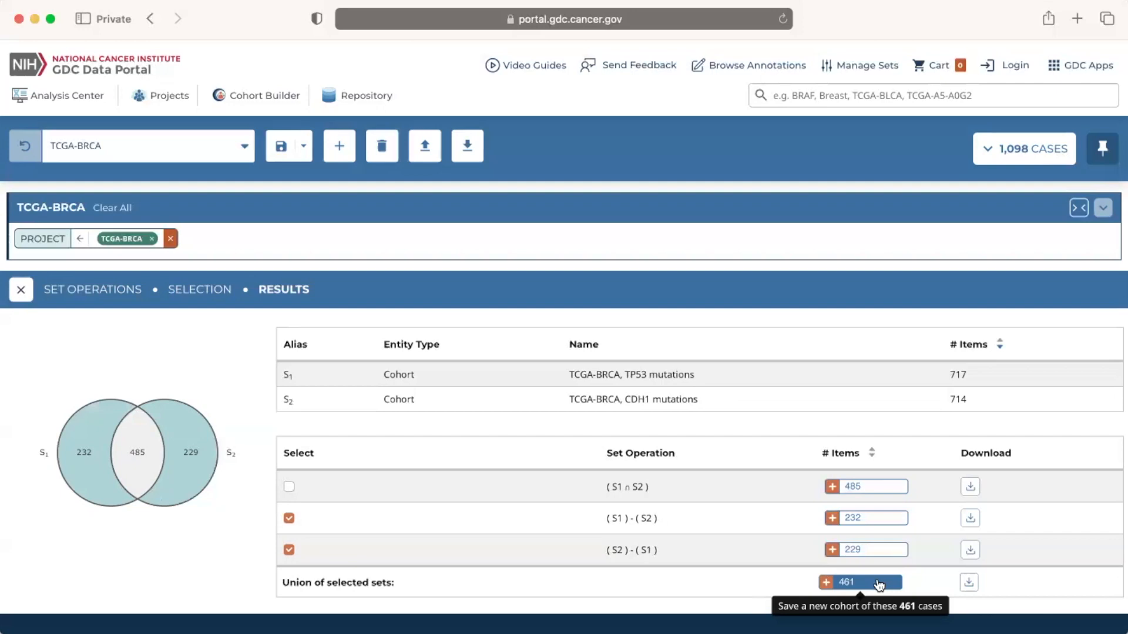
pyautogui.click(879, 583)
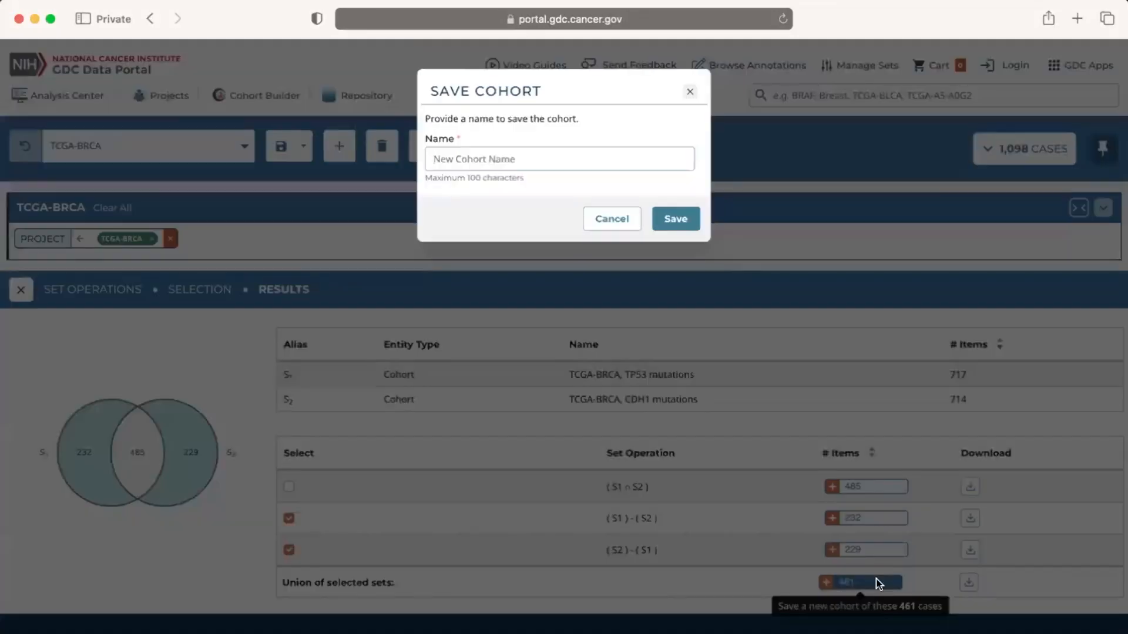
pyautogui.write('TCGA-BRCA, TP53 or ')
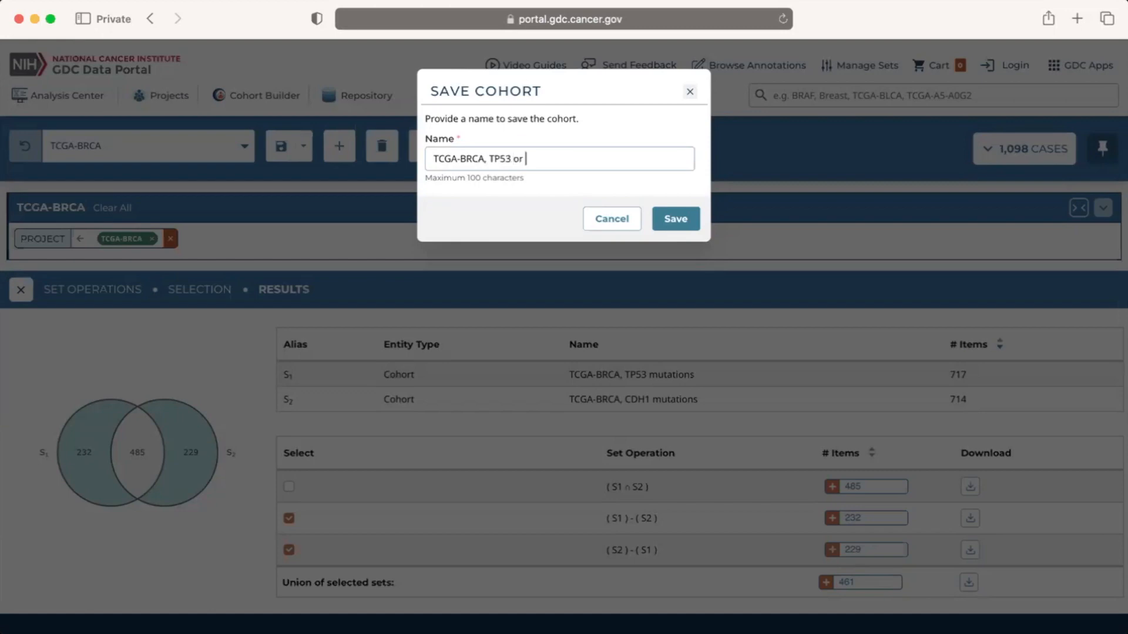
pyautogui.write('CDH1 mutations')
pyautogui.click(679, 229)
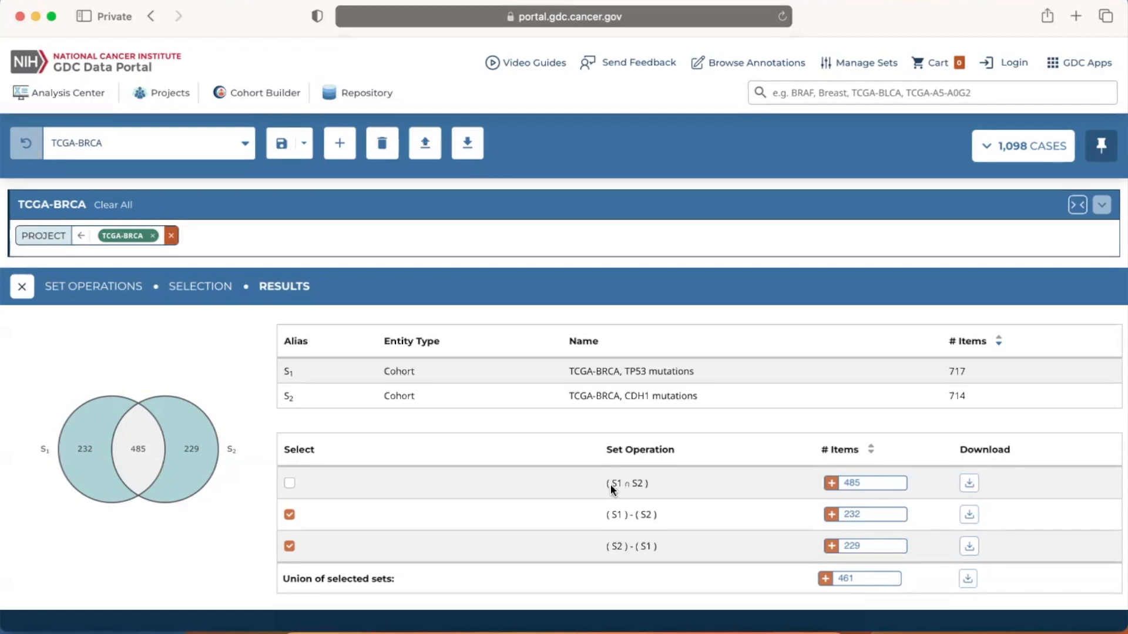
# - Download the S1 and S2 intersection set and look through the case IDs in the downloaded file
pyautogui.click(969, 485)
pyautogui.click(749, 626)
pyautogui.click(748, 623)
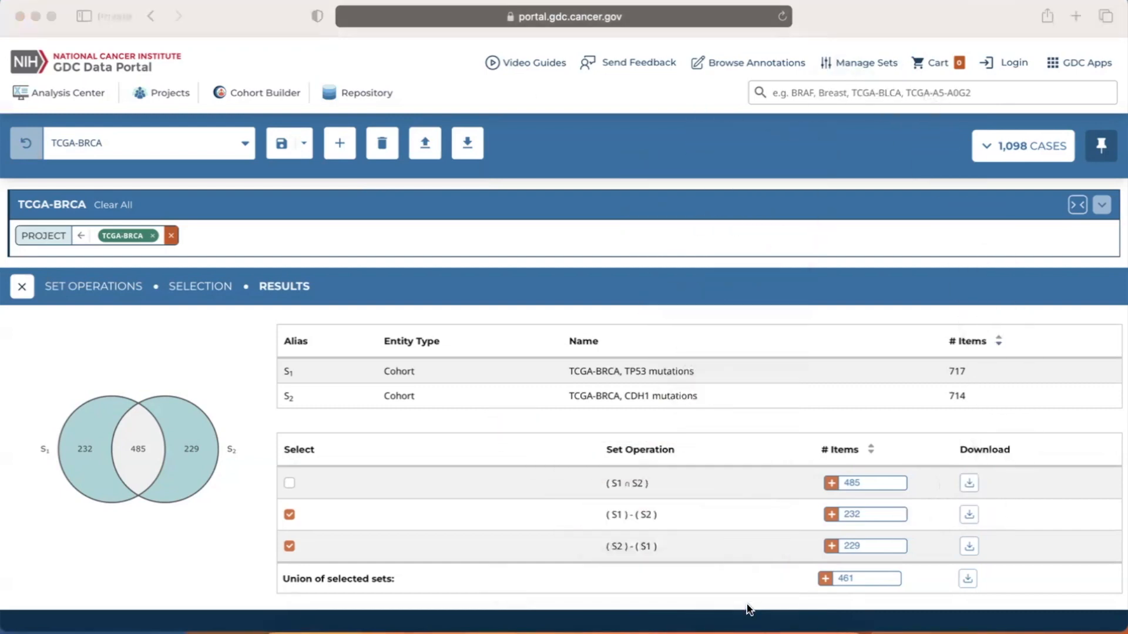
pyautogui.scroll(-20, 252, 376)
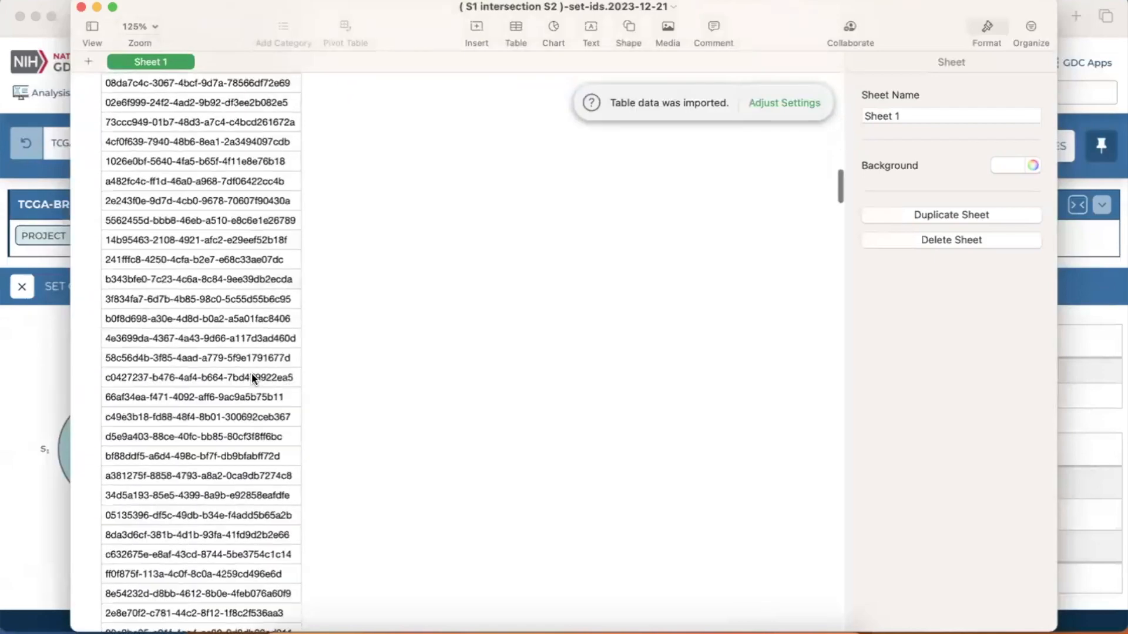
pyautogui.scroll(-20, 252, 377)
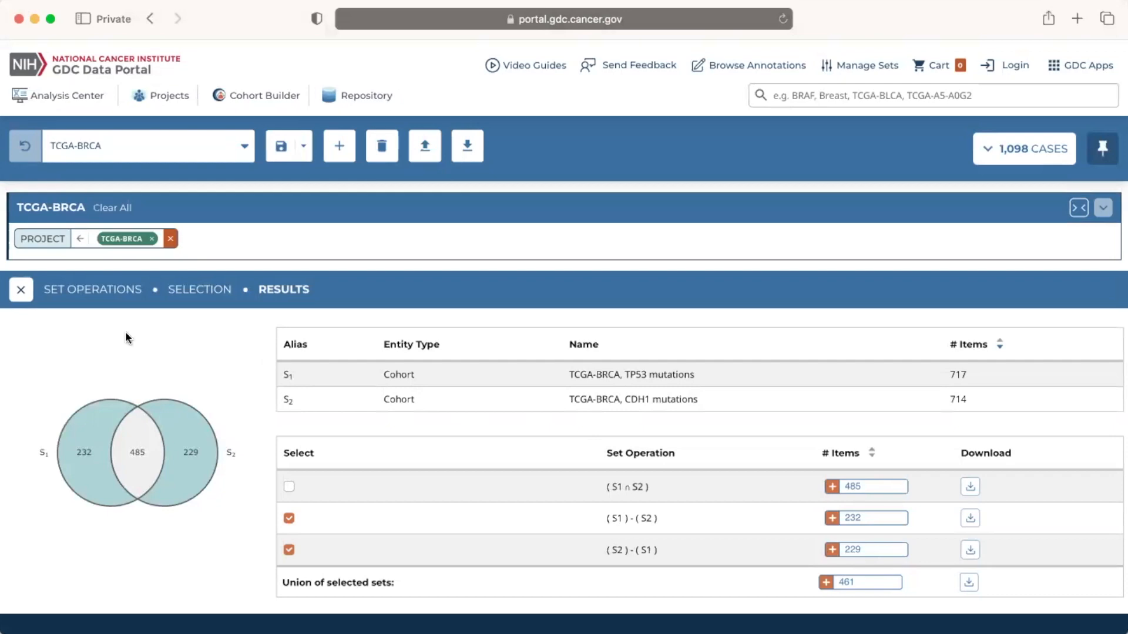
# - Close the Set Operations results and go to the GDC documentation site at docs.gdc.cancer.gov
pyautogui.click(22, 290)
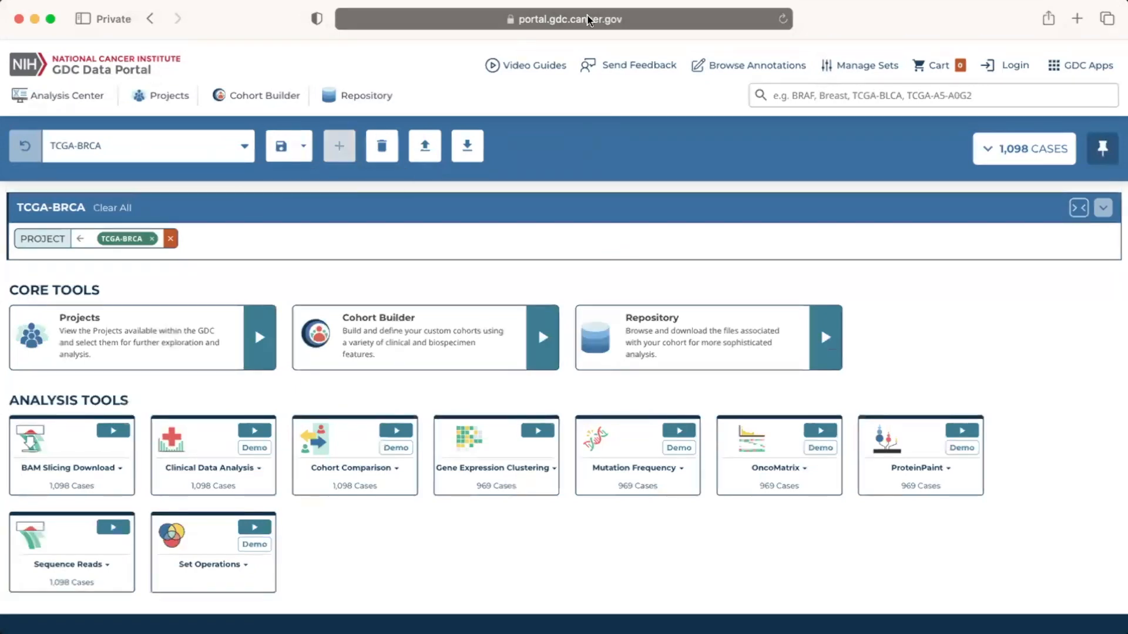
pyautogui.click(644, 24)
pyautogui.write('do')
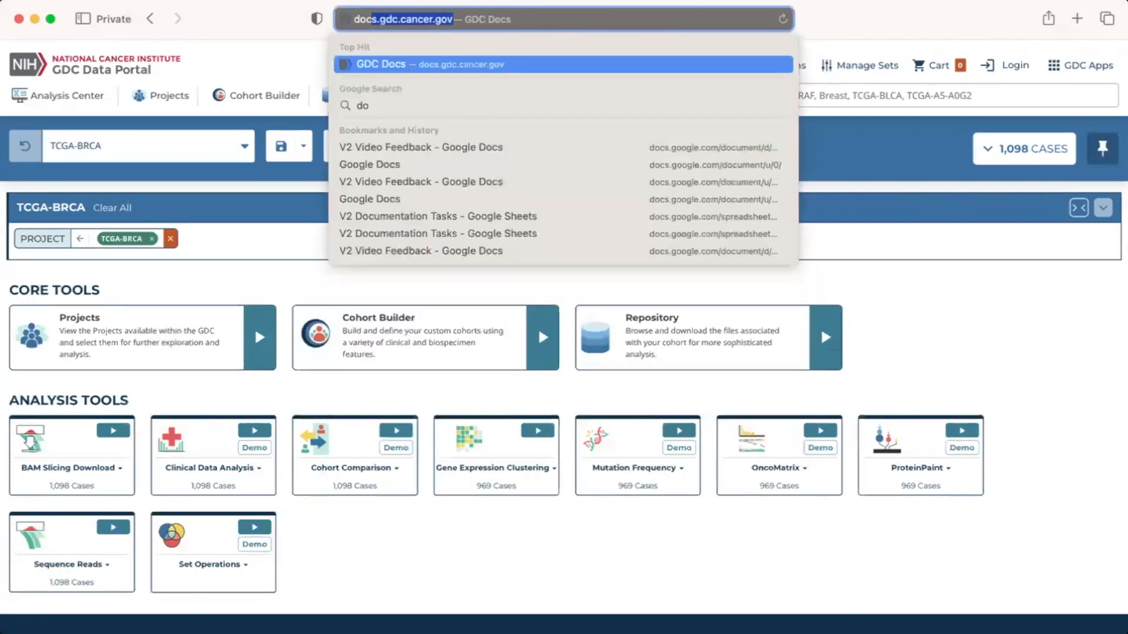
pyautogui.write('cs.gdc.cancer.g')
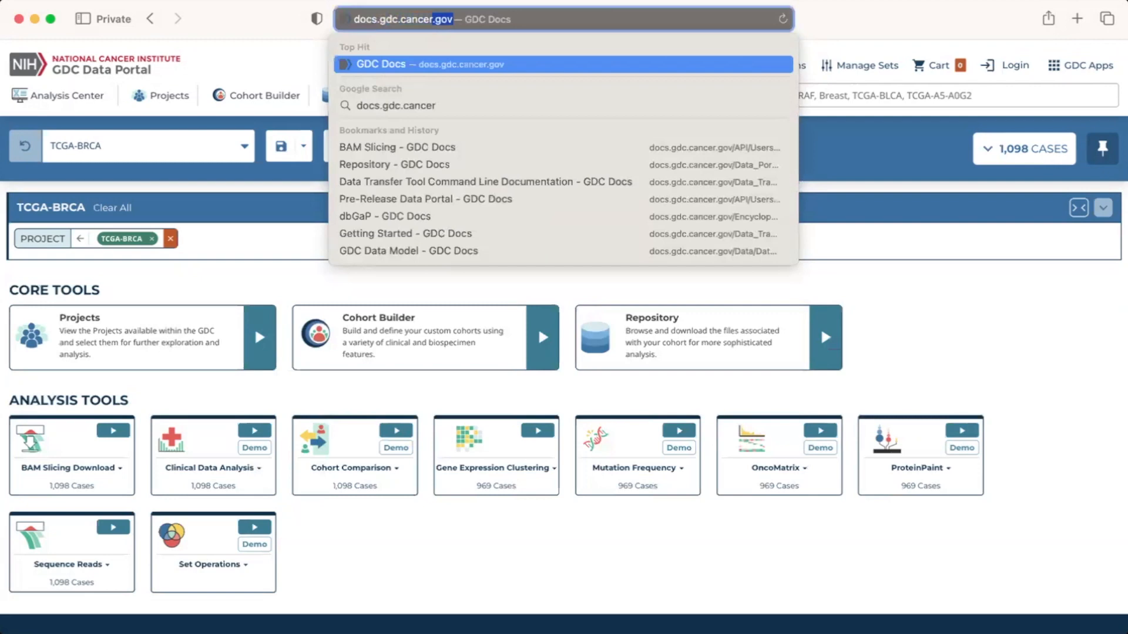
pyautogui.write('ov')
pyautogui.press('Return')
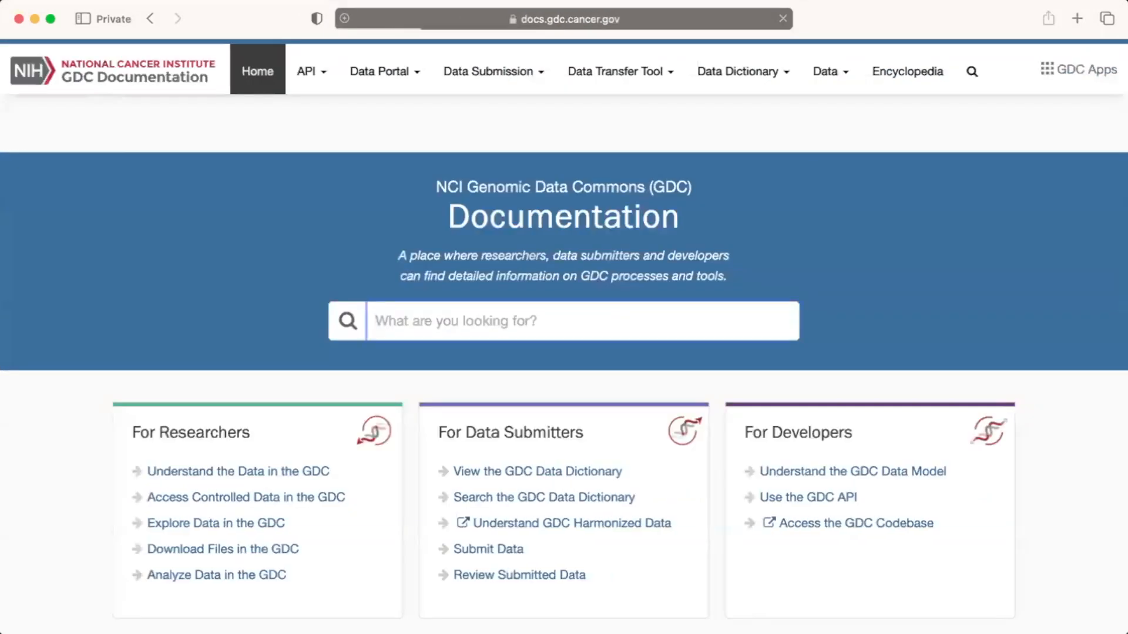